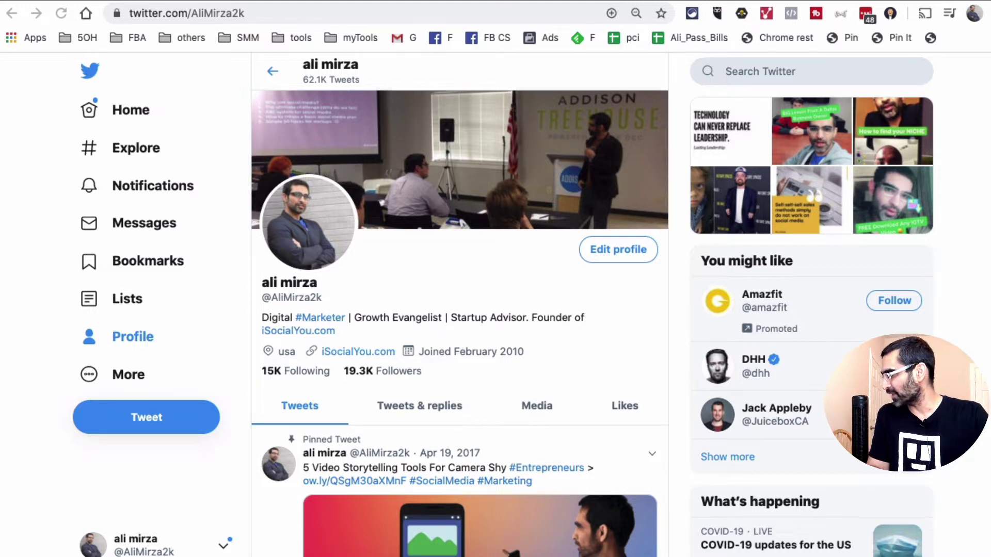
Go to the home feed and switch to the Publishing Concepts account.
left_click(273, 467)
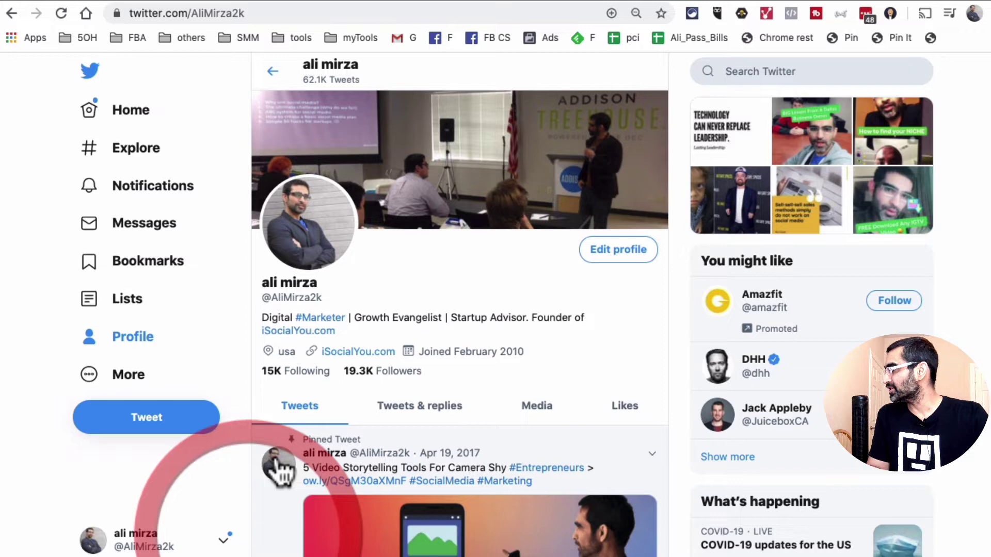
scroll(129, 516, "down", 1)
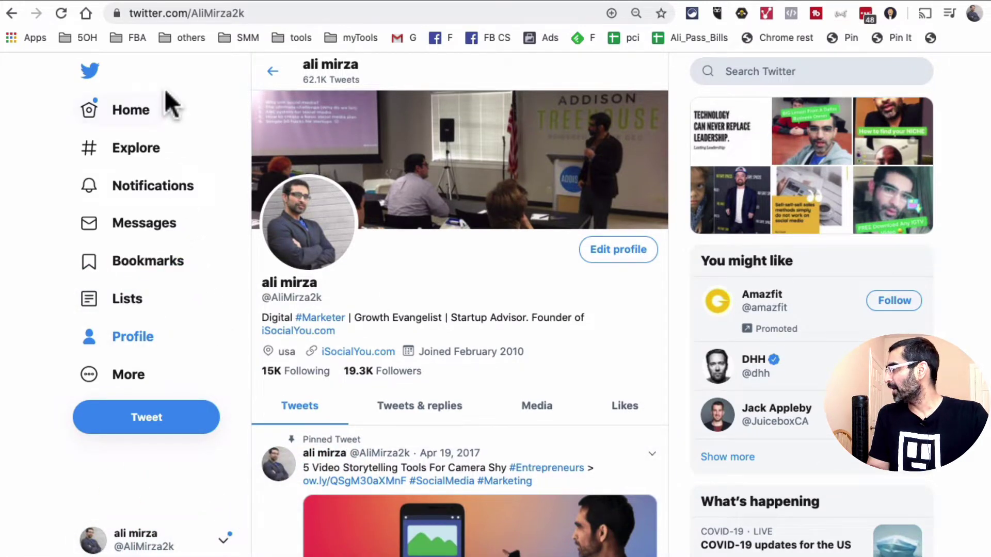
left_click(147, 109)
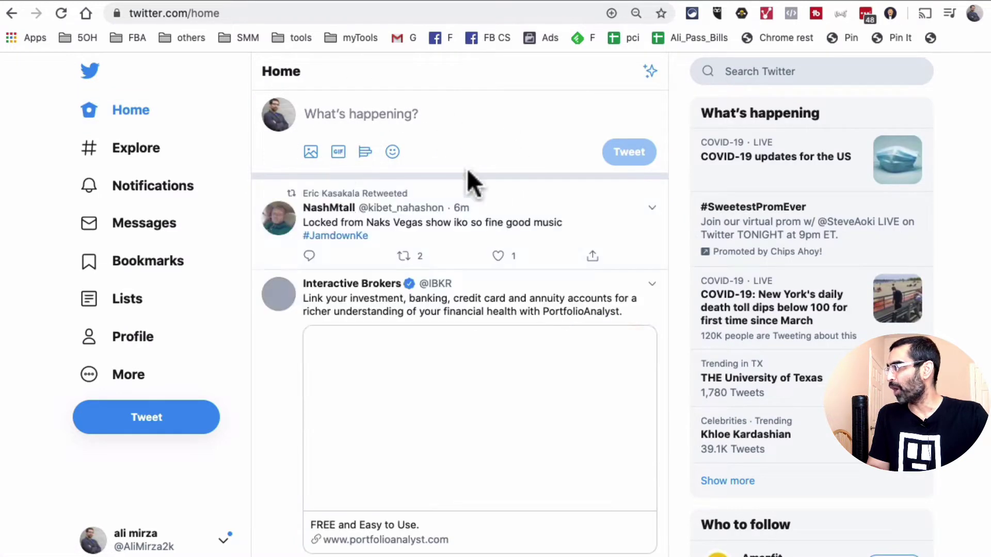
left_click(223, 542)
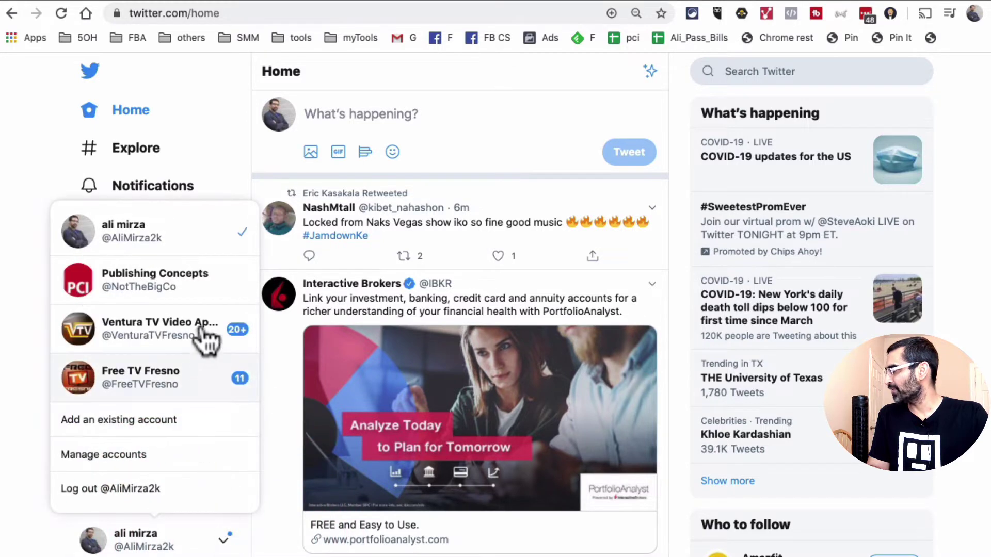
left_click(196, 296)
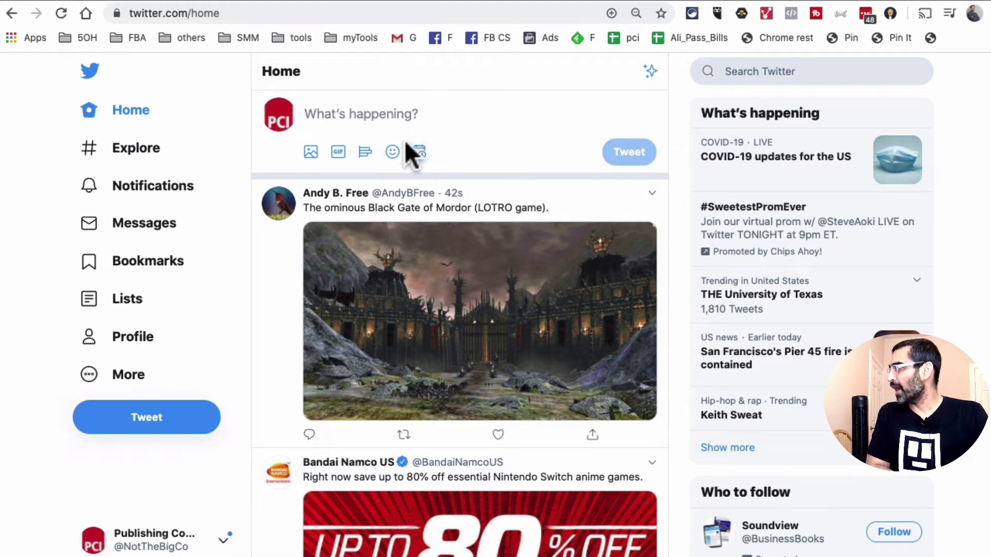
Set the new tweet's schedule to May 23, 2020 at 4:26 PM and confirm it.
left_click(423, 155)
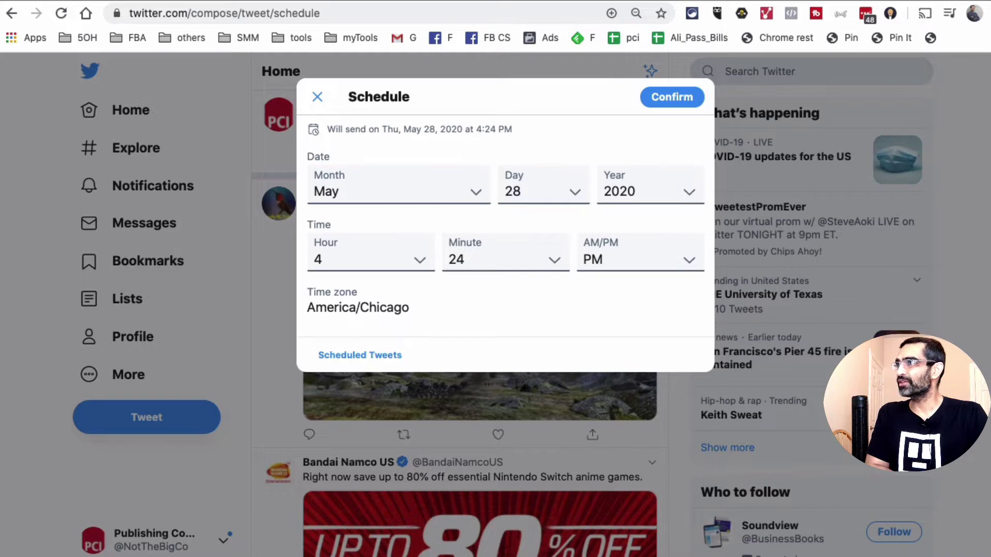
left_click(441, 195)
left_click(555, 198)
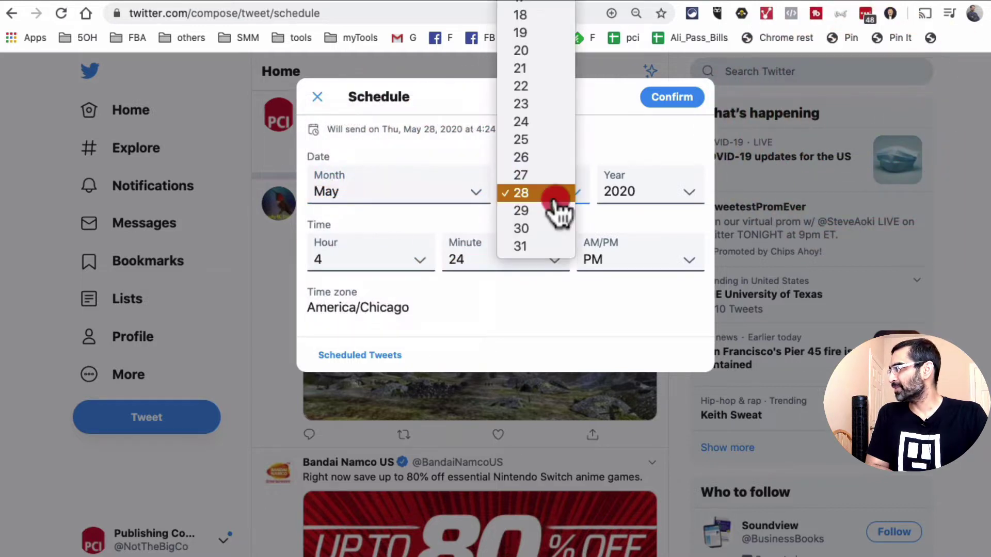
left_click(546, 106)
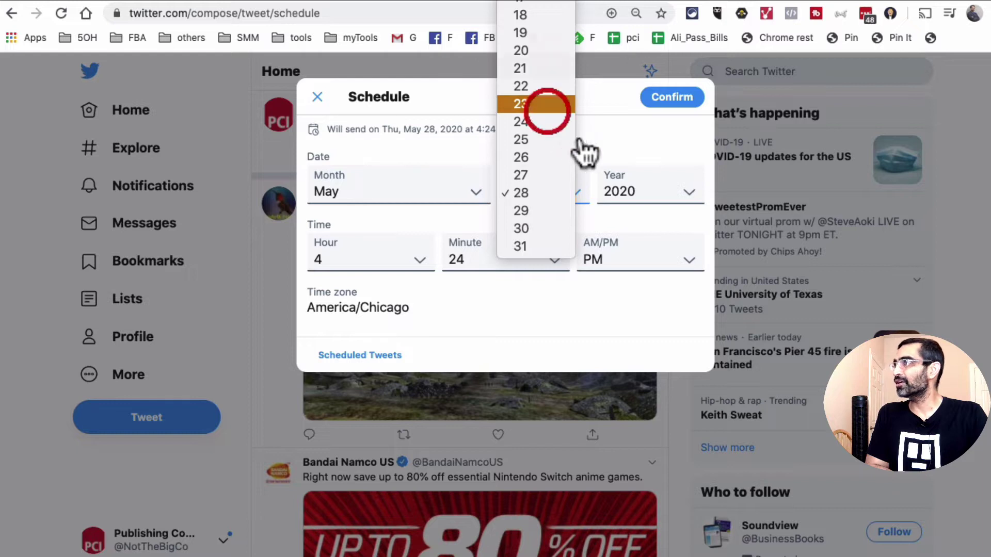
left_click(654, 199)
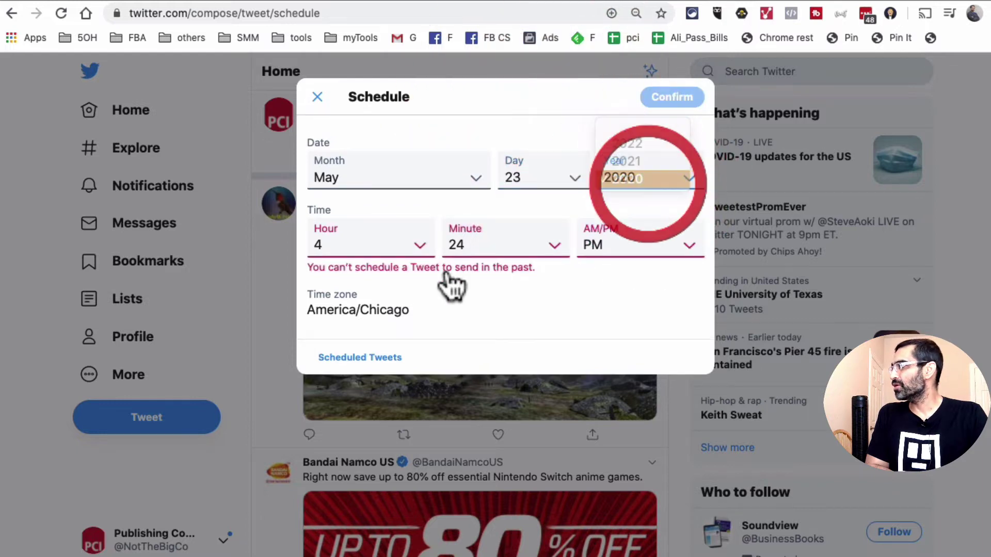
left_click(493, 258)
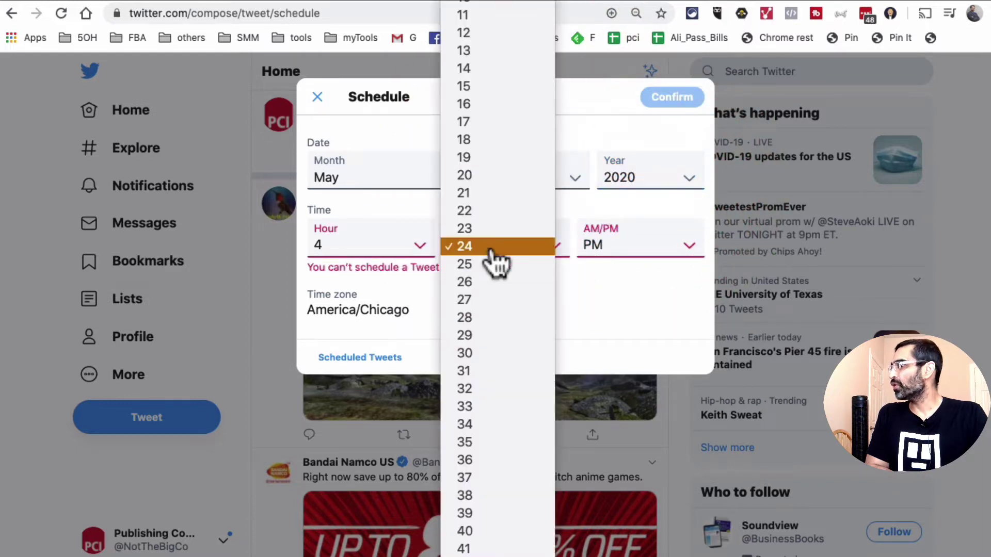
left_click(493, 281)
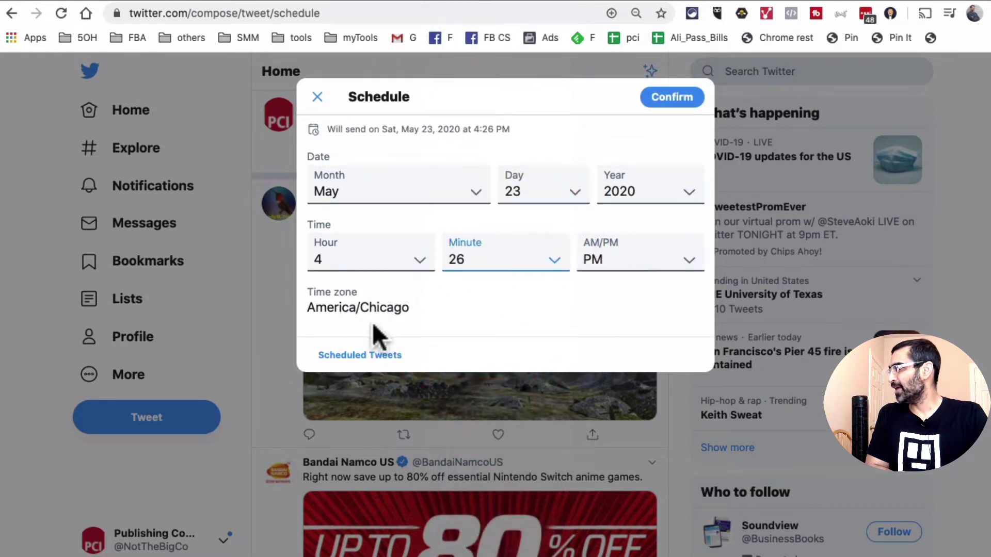
left_click(671, 98)
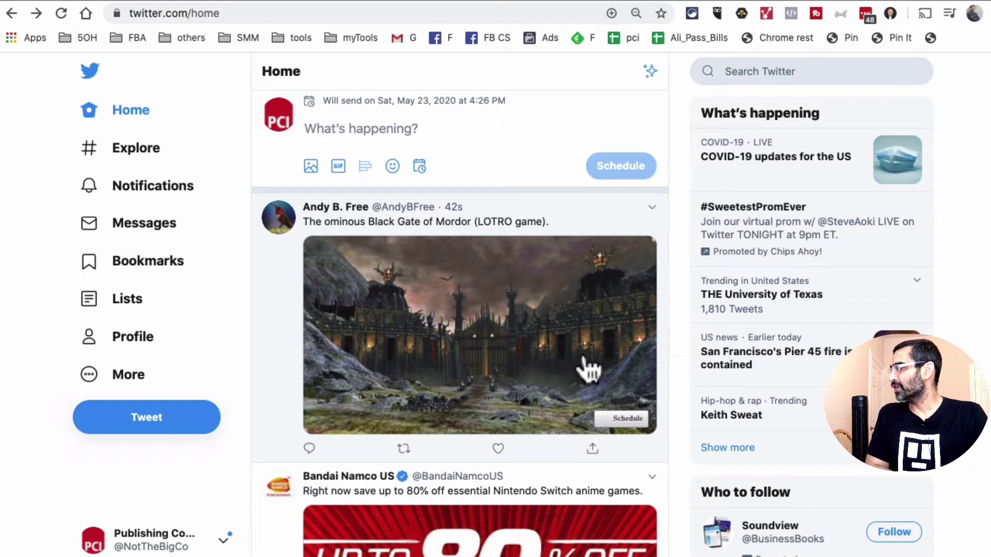
Write "test tweet" as the tweet text and schedule it.
left_click(393, 127)
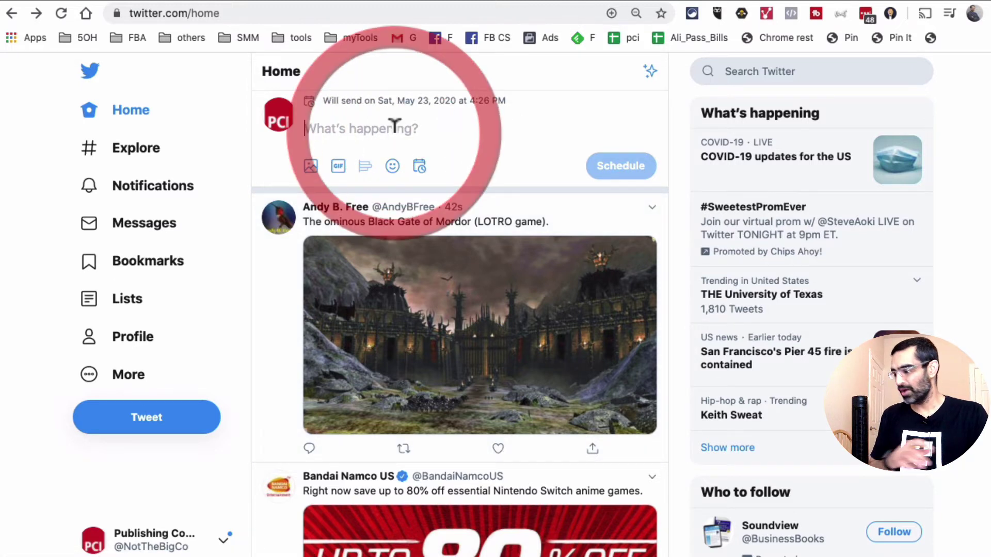
type("t")
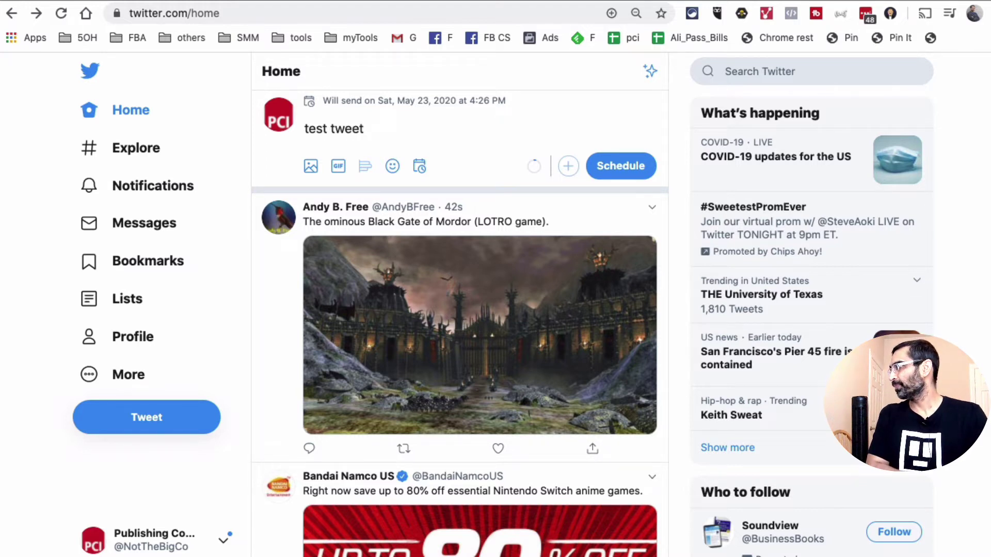
type("est tweet")
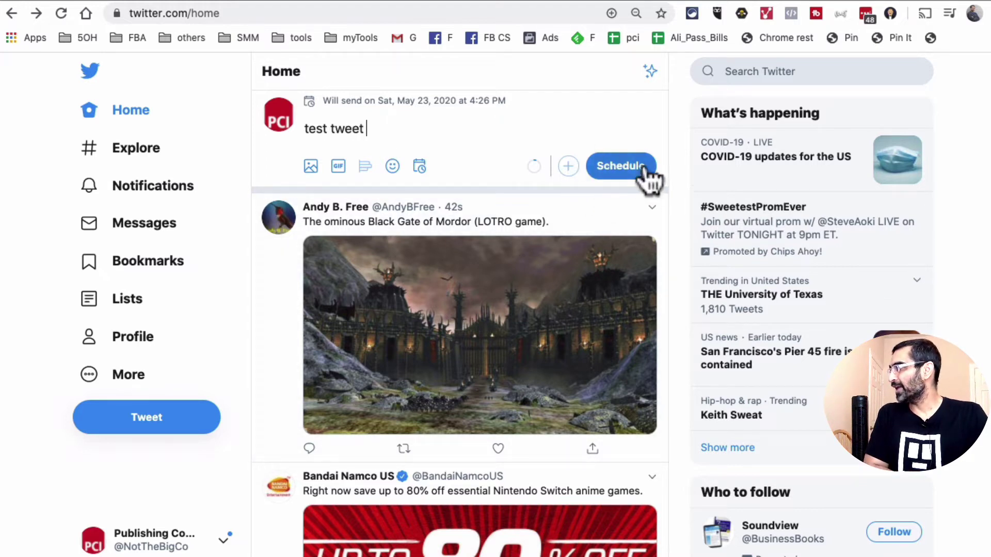
left_click(615, 167)
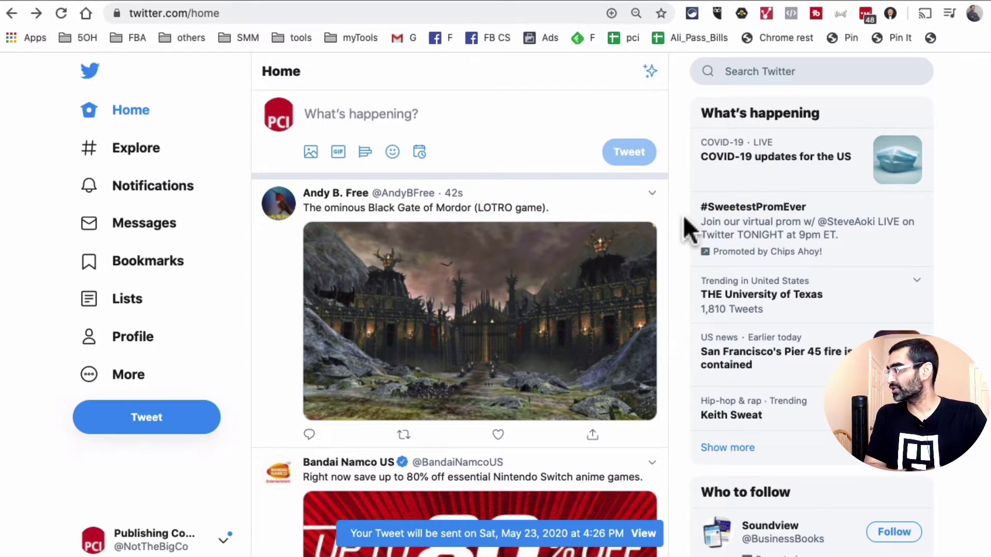
Review the scheduled tweets list with its editing options, and close the scheduler.
left_click(426, 154)
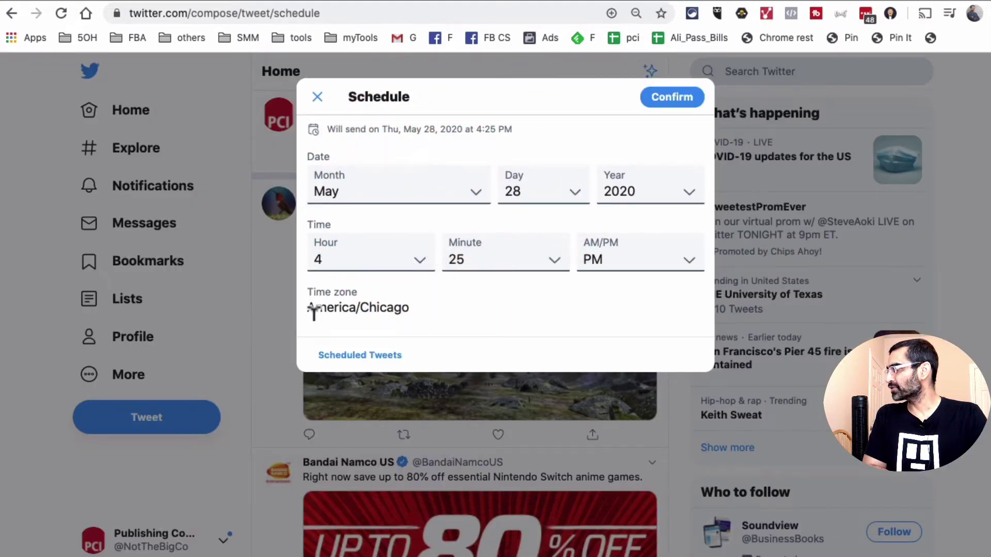
left_click(400, 358)
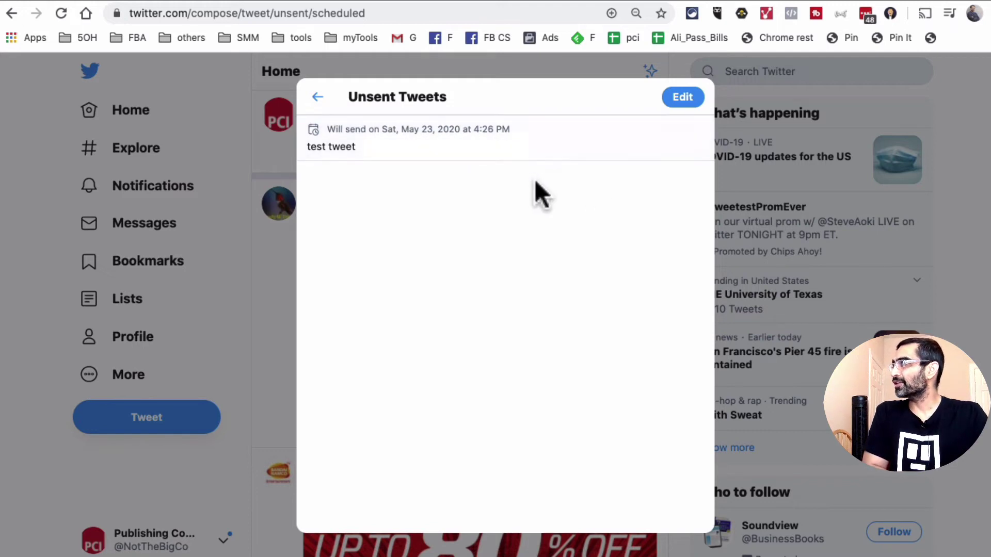
left_click(684, 101)
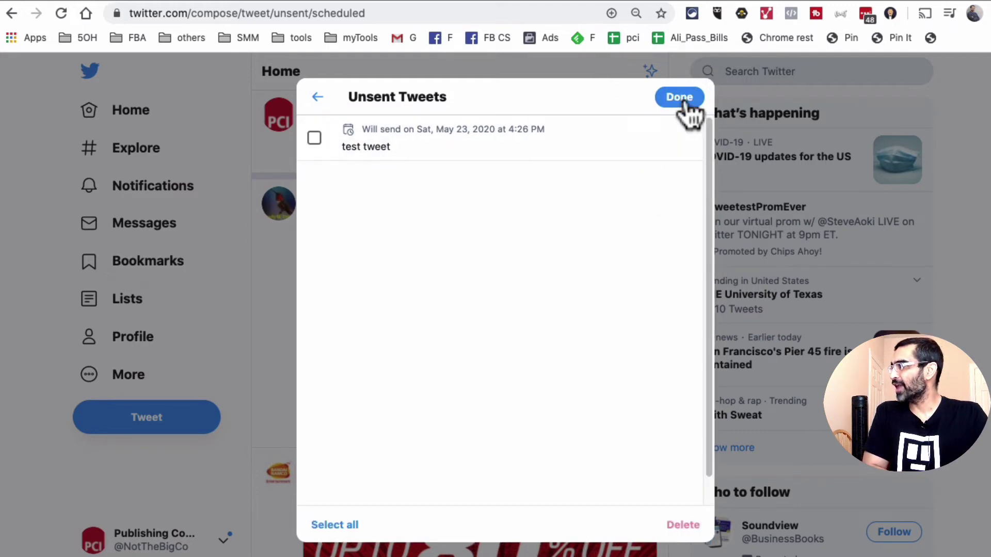
left_click(317, 98)
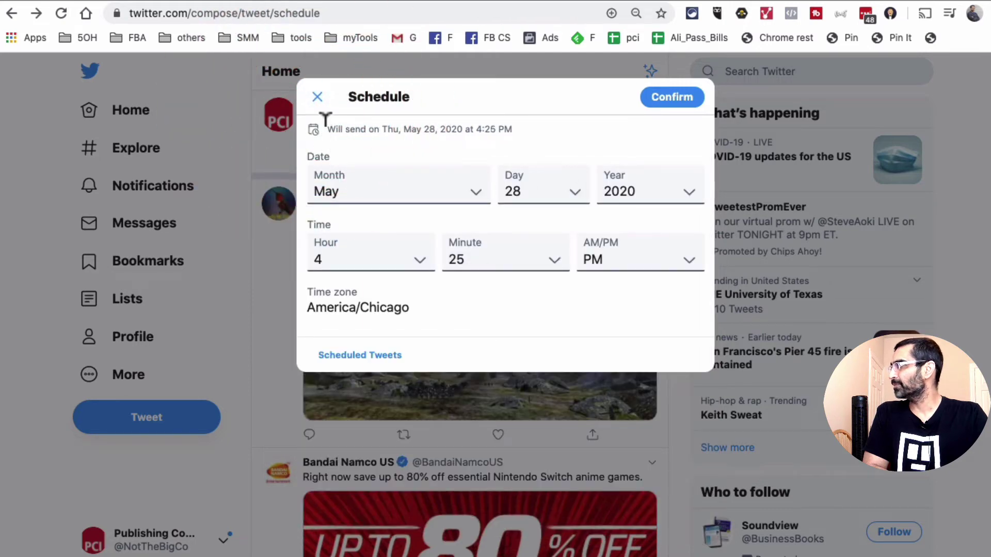
left_click(317, 98)
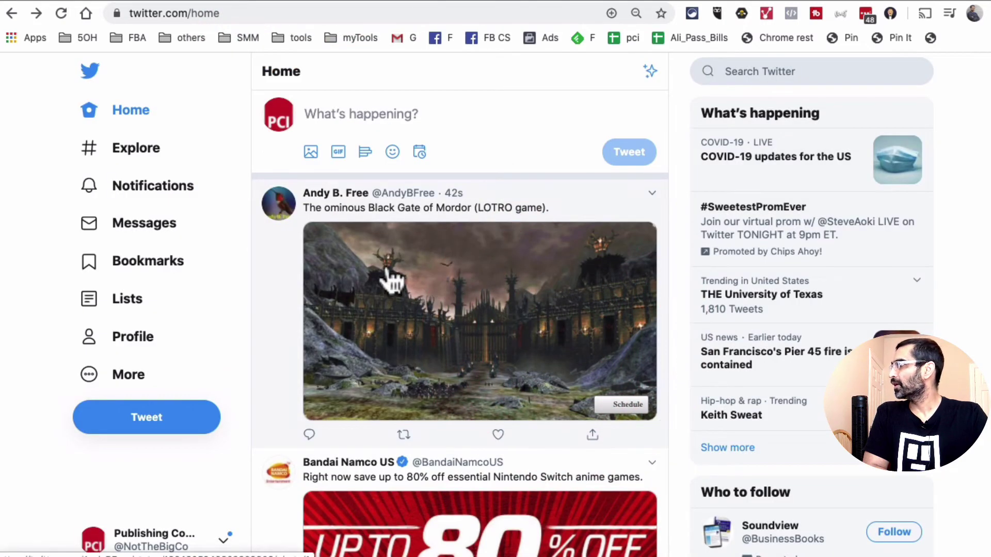
Check the account's profile for the test tweet and review the scheduled tweets list again.
left_click(126, 345)
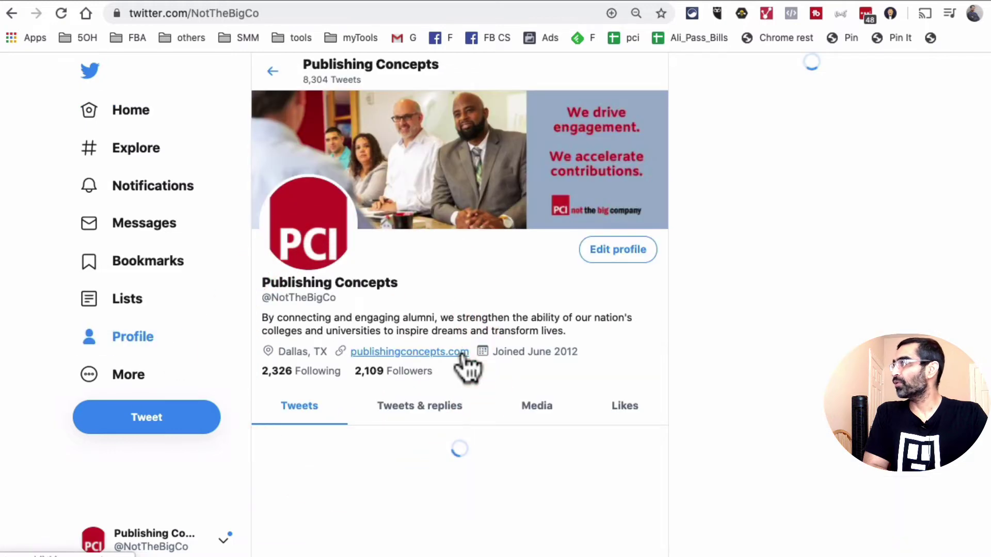
scroll(495, 330, "down", 2)
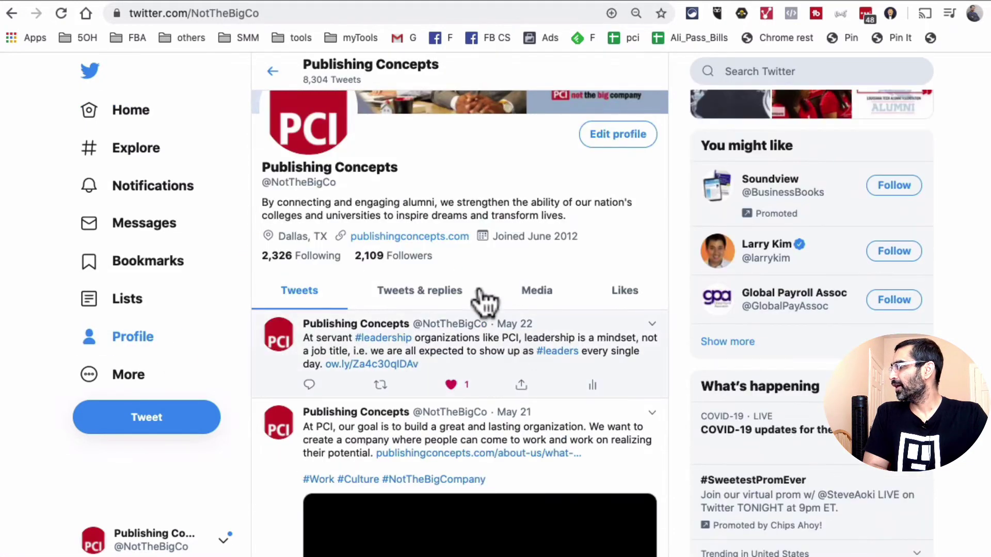
left_click(136, 112)
left_click(419, 151)
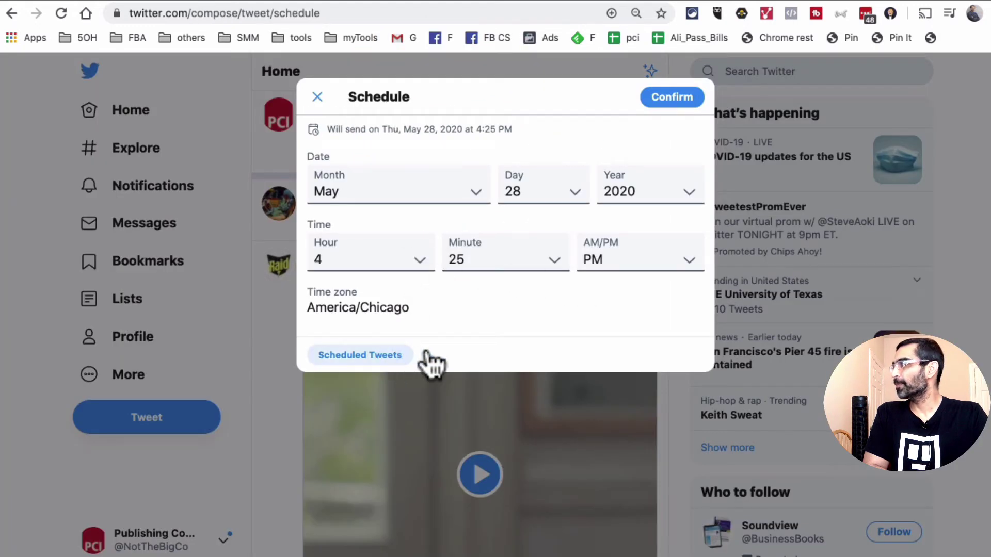
left_click(407, 356)
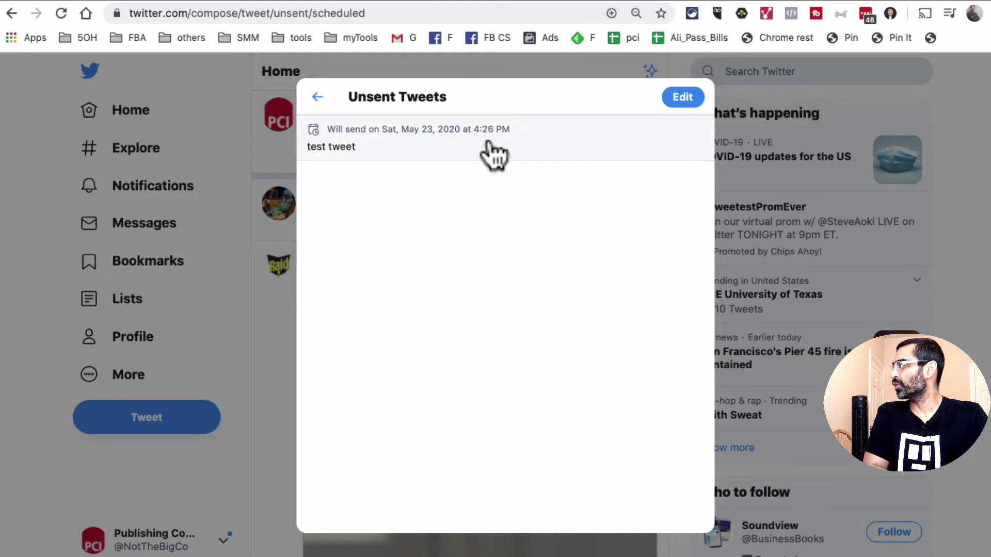
left_click(318, 98)
left_click(364, 185)
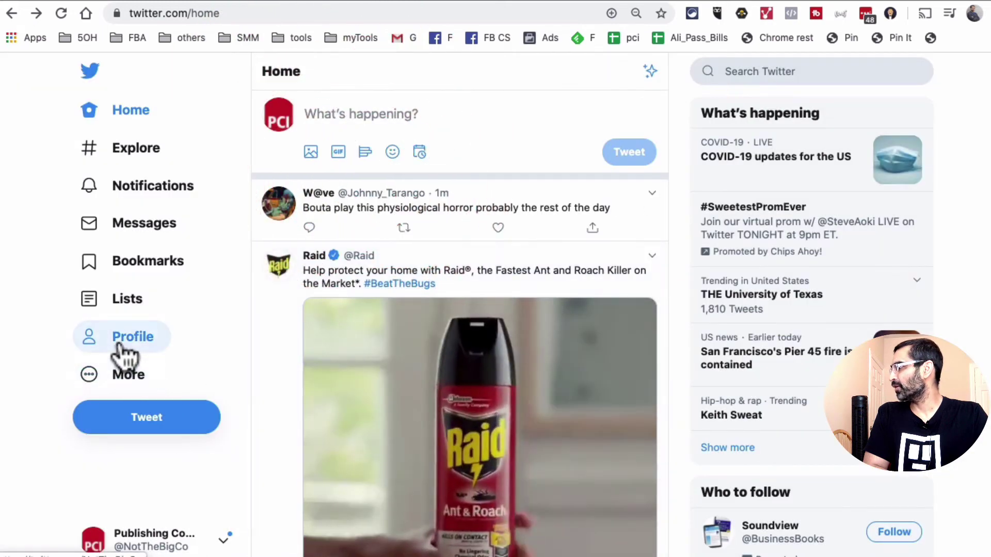
Reload the Publishing Concepts profile and look for the test tweet among its latest tweets.
left_click(124, 338)
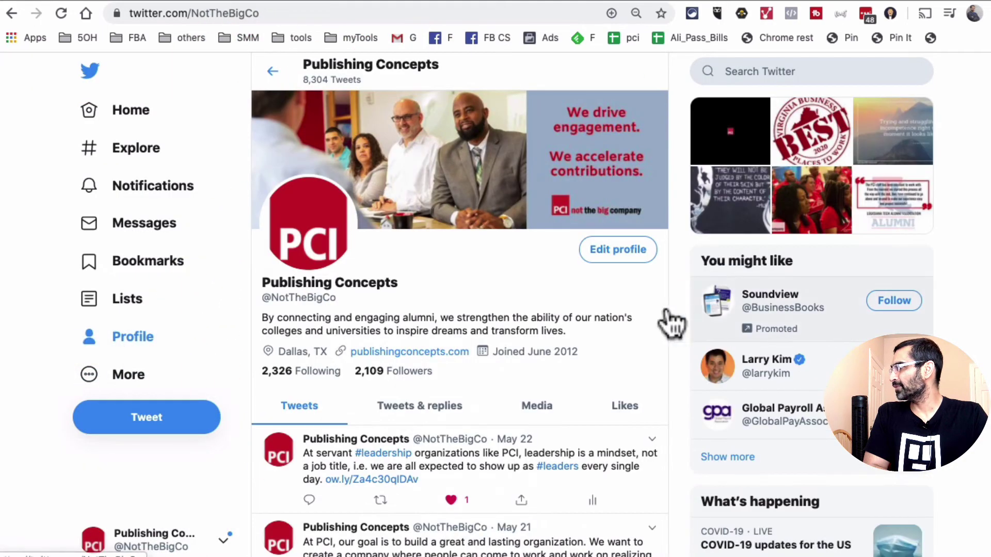
left_click(60, 16)
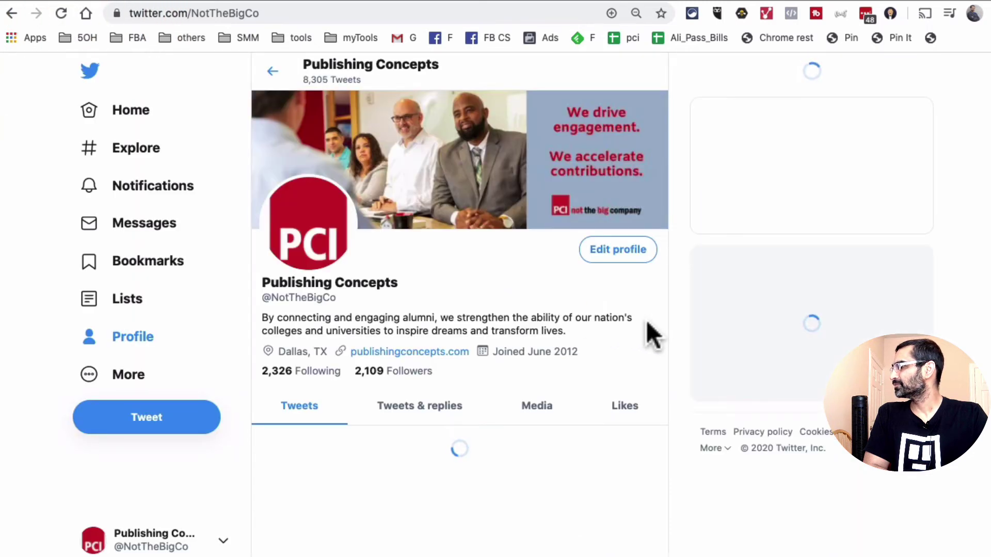
scroll(646, 320, "down", 5)
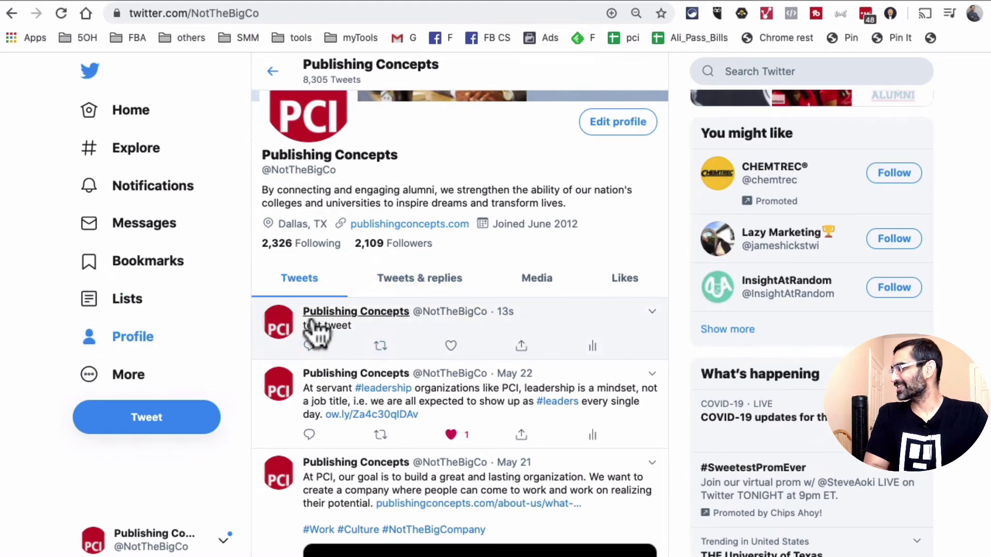
Delete the published "test tweet" from the Publishing Concepts profile.
left_click(652, 312)
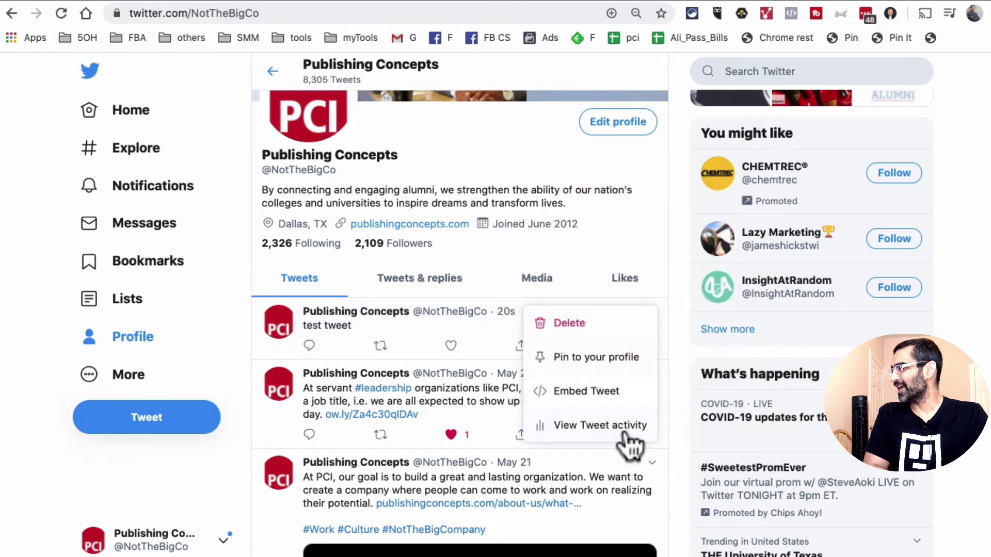
left_click(570, 326)
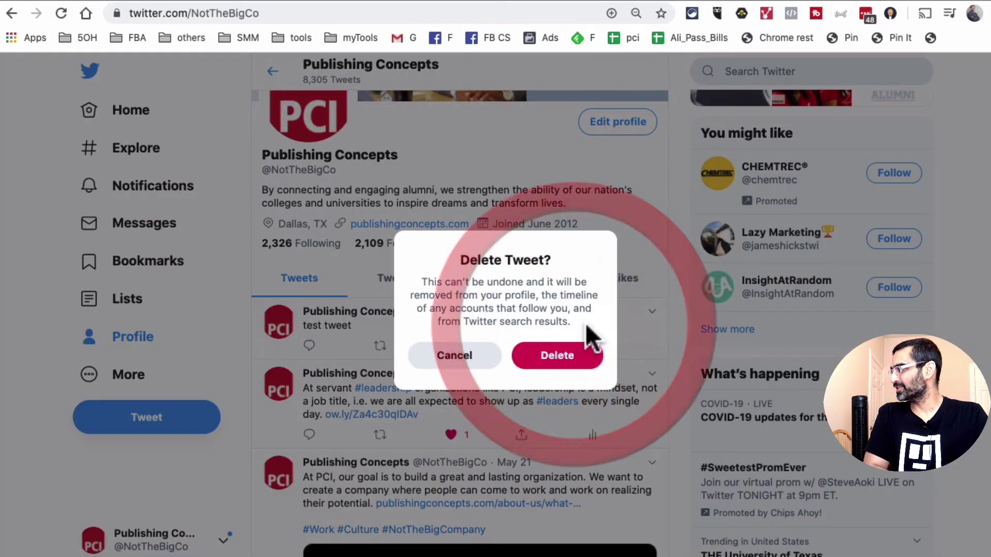
left_click(575, 364)
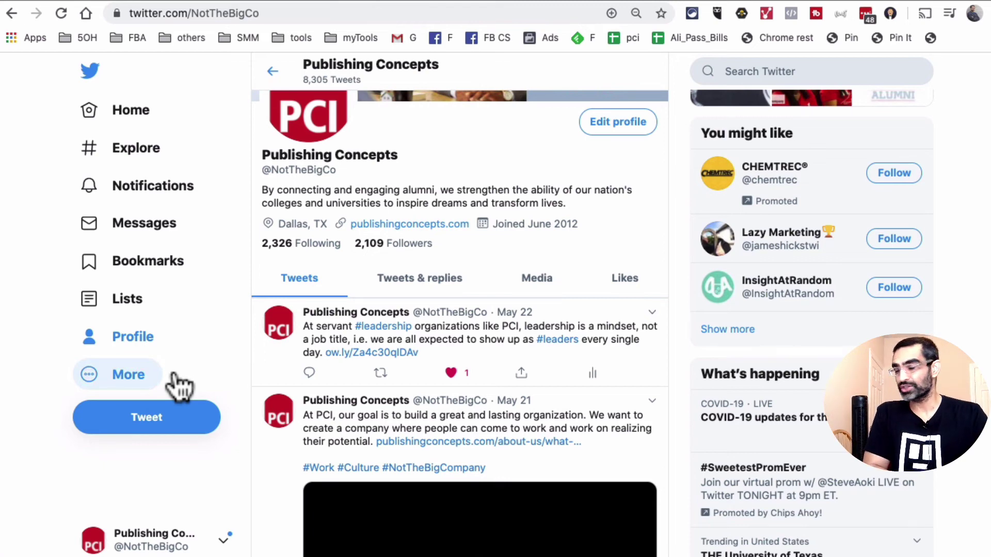
Check the Ventura TV account's tweet composer for the scheduling option and switch back to the Publishing Concepts account.
left_click(194, 537)
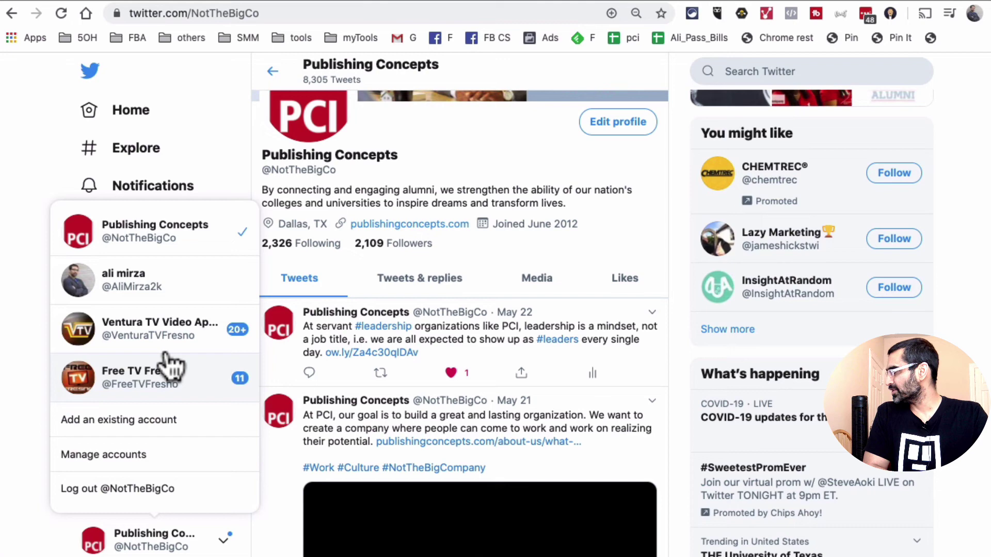
left_click(240, 333)
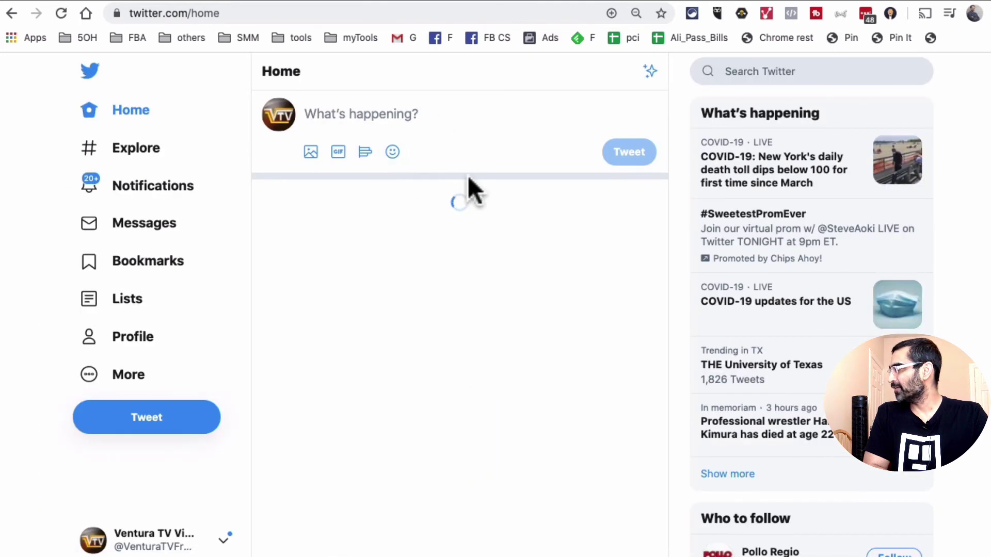
left_click(221, 537)
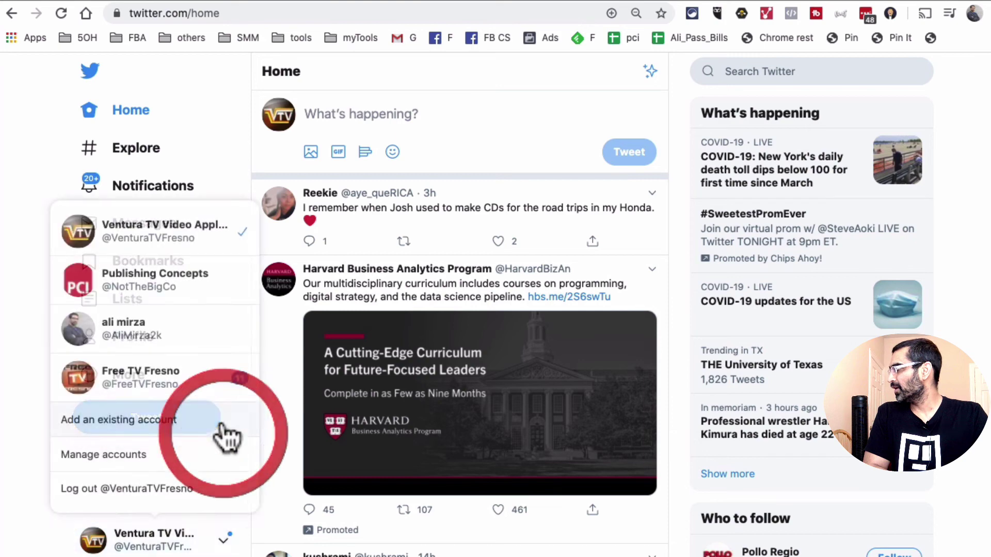
left_click(173, 296)
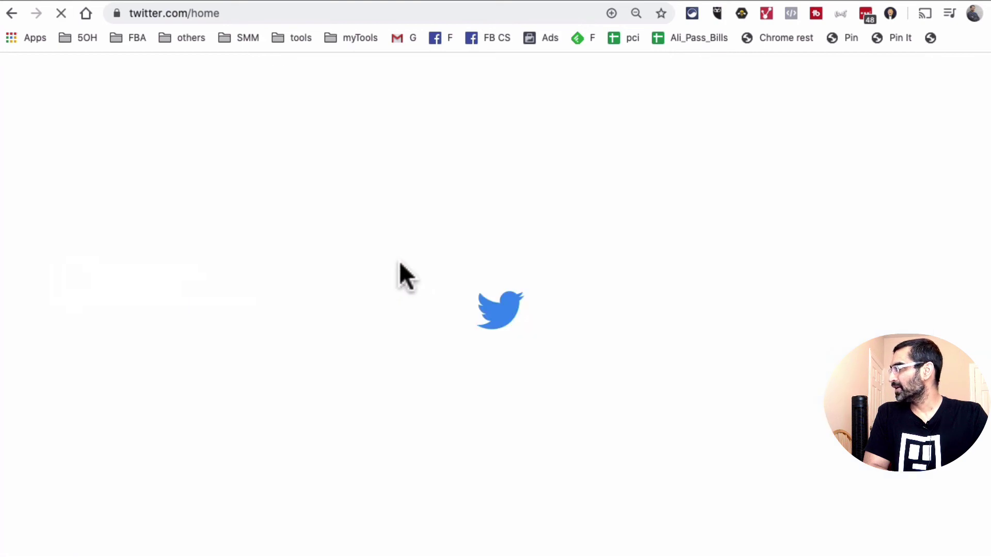